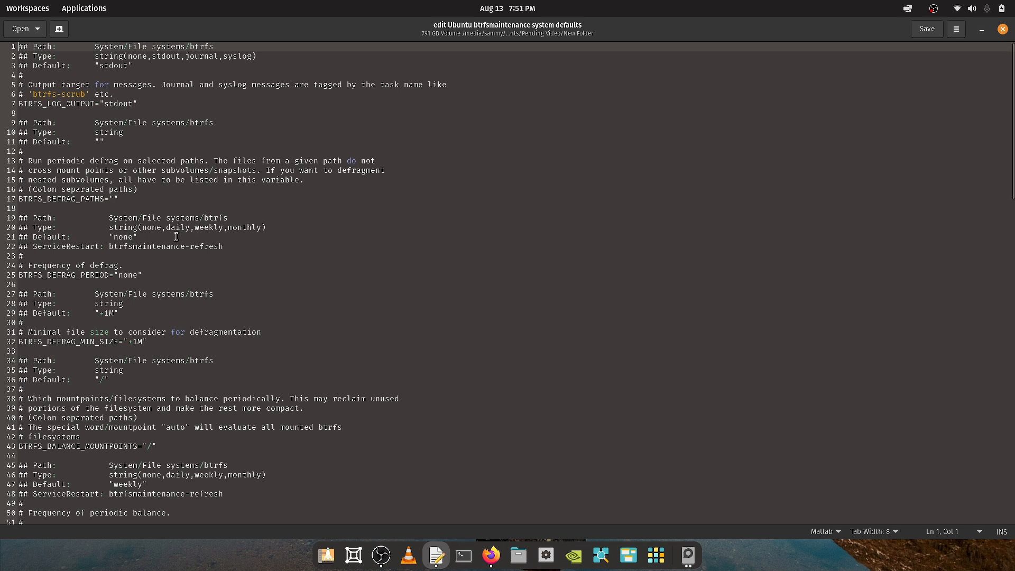
# Replace the default defrag frequency on line 21 with "monthly"
pyautogui.doubleClick(123, 237)
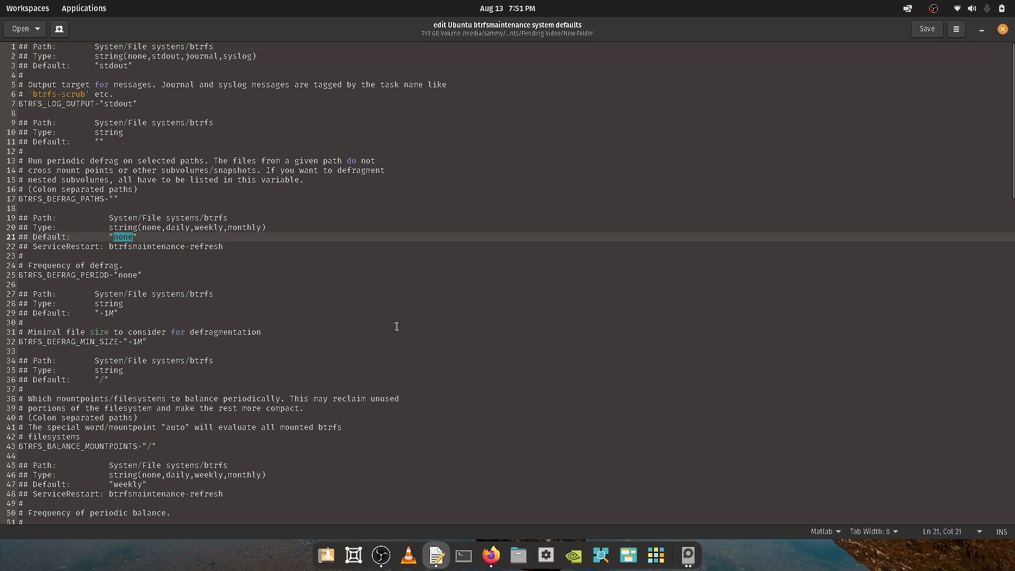
pyautogui.write('monthly')
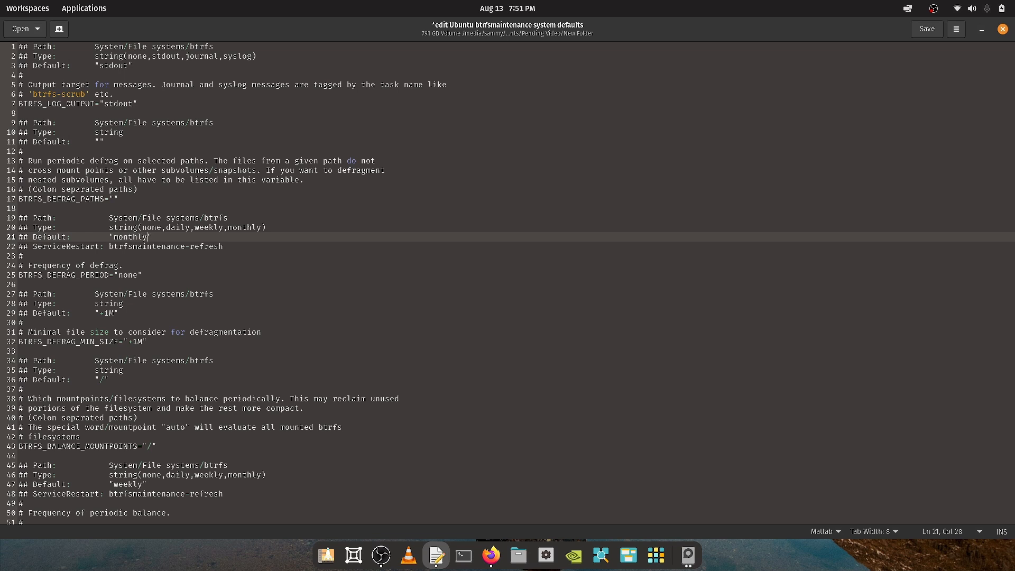
# Restore the default defrag frequency on line 21 to "none"
pyautogui.press('BackSpace')
pyautogui.press('BackSpace')
pyautogui.press('BackSpace')
pyautogui.press('BackSpace')
pyautogui.press('BackSpace')
pyautogui.press('BackSpace')
pyautogui.press('BackSpace')
pyautogui.write('none')
pyautogui.click(290, 253)
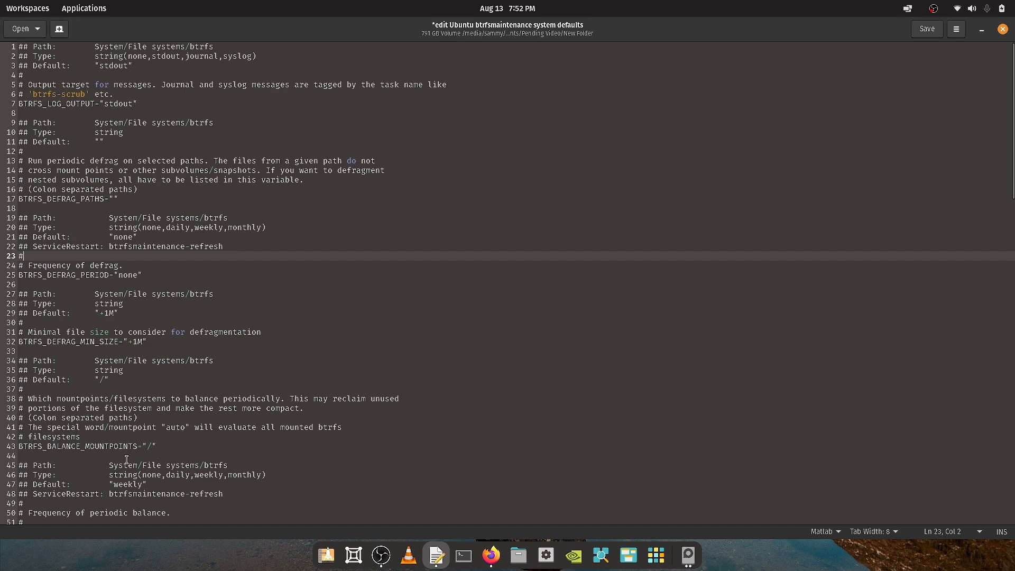
# Review the periodic balance settings: mountpoints, frequency, and the data and metadata usage percentages
pyautogui.scroll(-3, 234, 355)
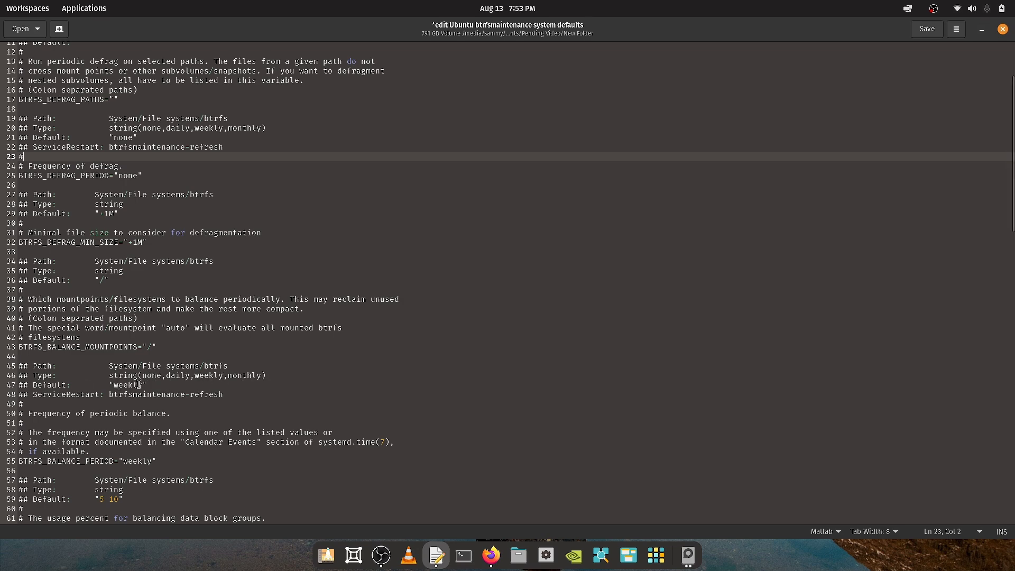
pyautogui.scroll(1, 389, 379)
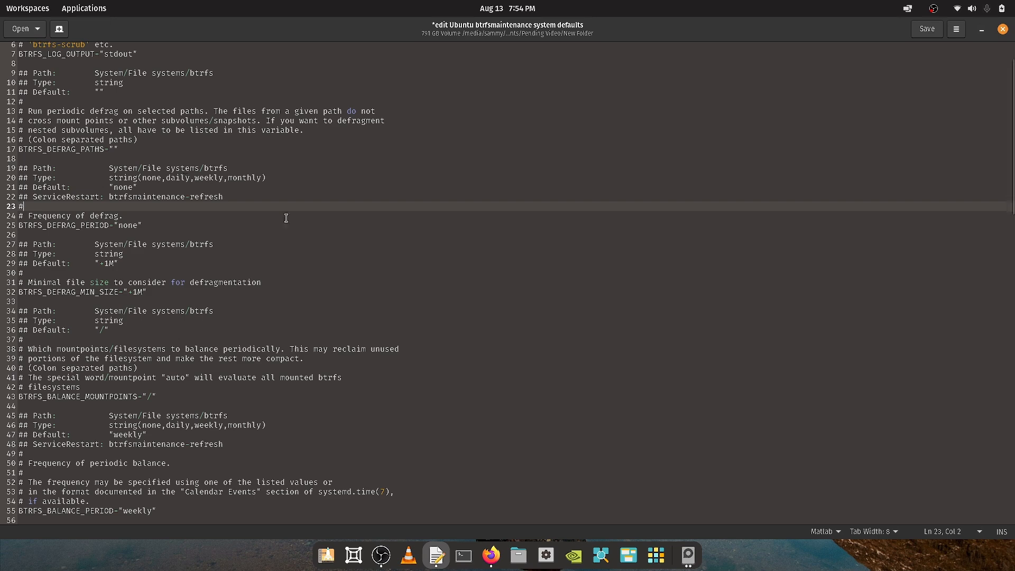
pyautogui.scroll(-8, 375, 260)
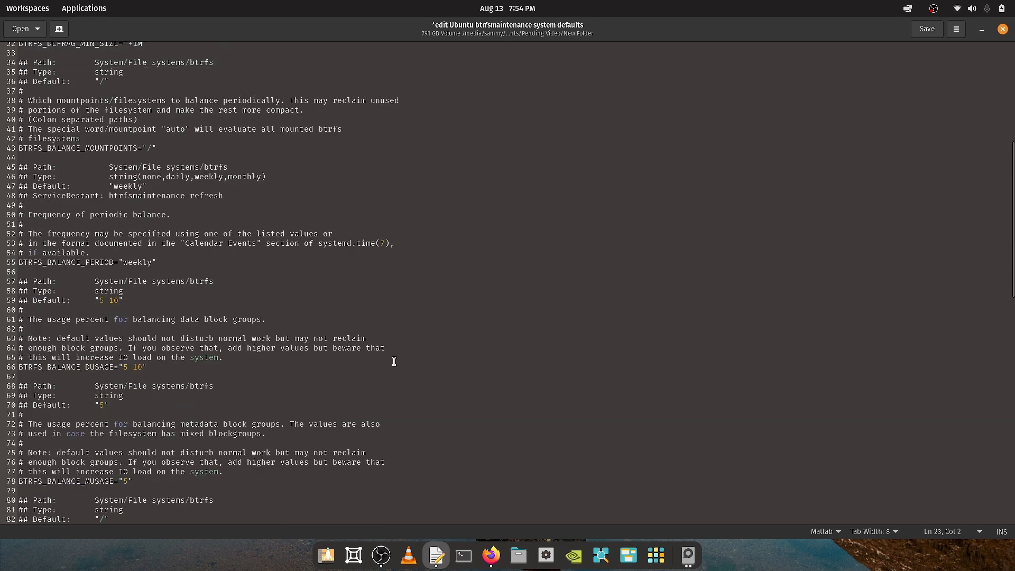
pyautogui.scroll(-2, 183, 474)
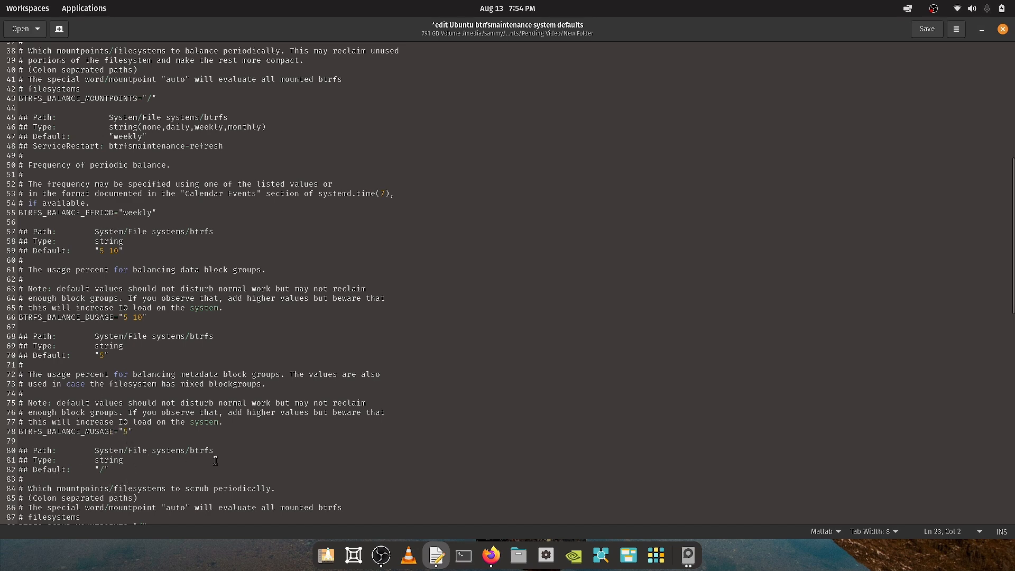
# Review the periodic scrub settings: mountpoints, frequency, IO priority and read-only mode
pyautogui.scroll(-2, 216, 461)
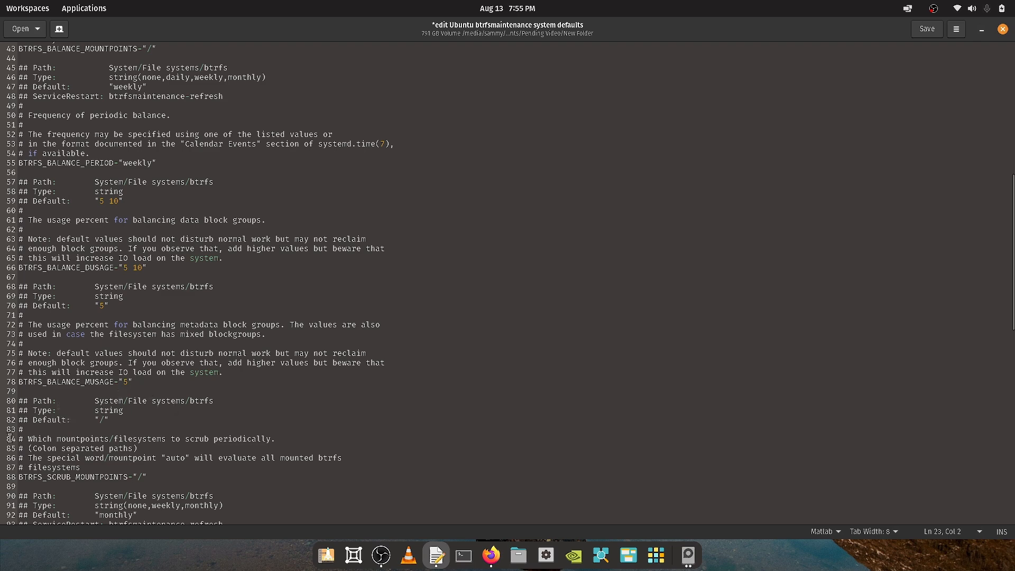
pyautogui.scroll(-1, 229, 403)
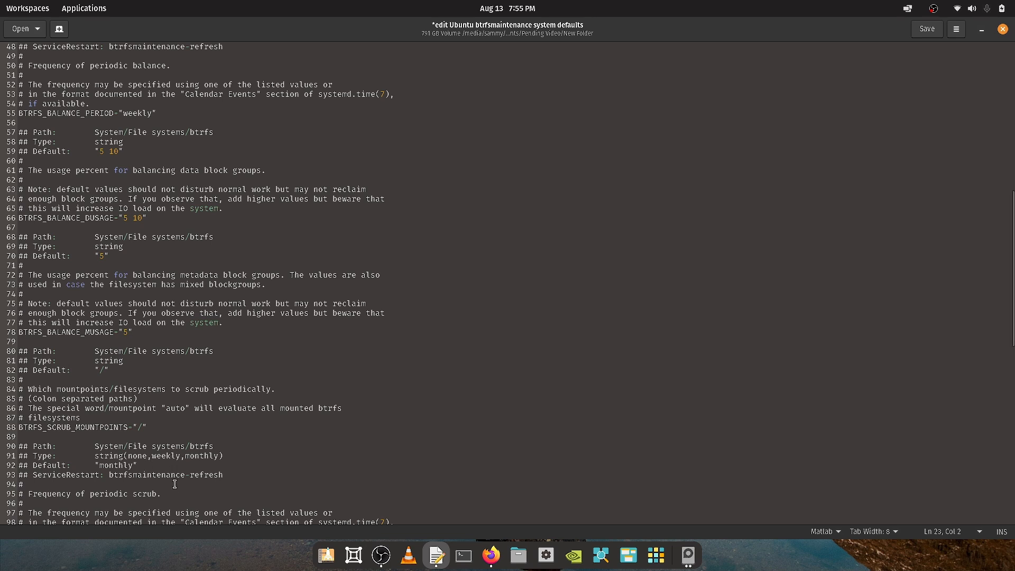
pyautogui.scroll(-2, 106, 482)
pyautogui.scroll(-1, 106, 482)
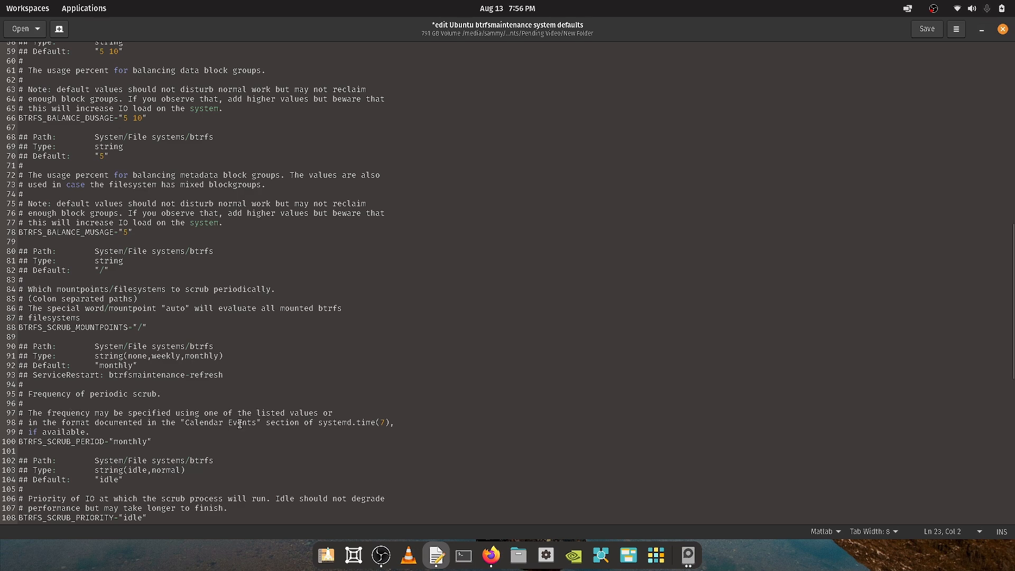
pyautogui.scroll(-3, 240, 424)
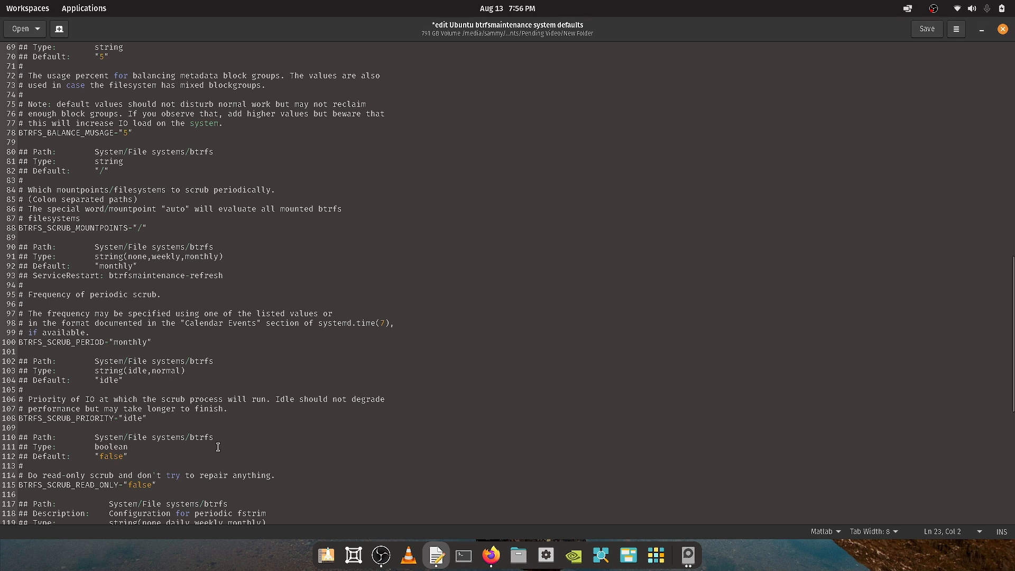
# Review the periodic trim frequency and mountpoints and the concurrent jobs setting through the end of the file
pyautogui.scroll(-3, 218, 447)
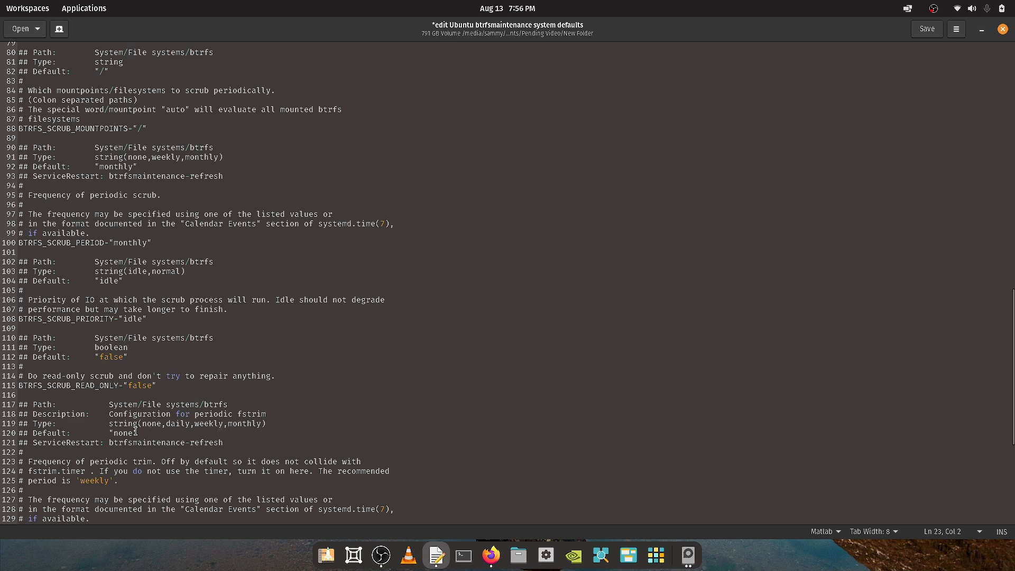
pyautogui.scroll(-2, 210, 421)
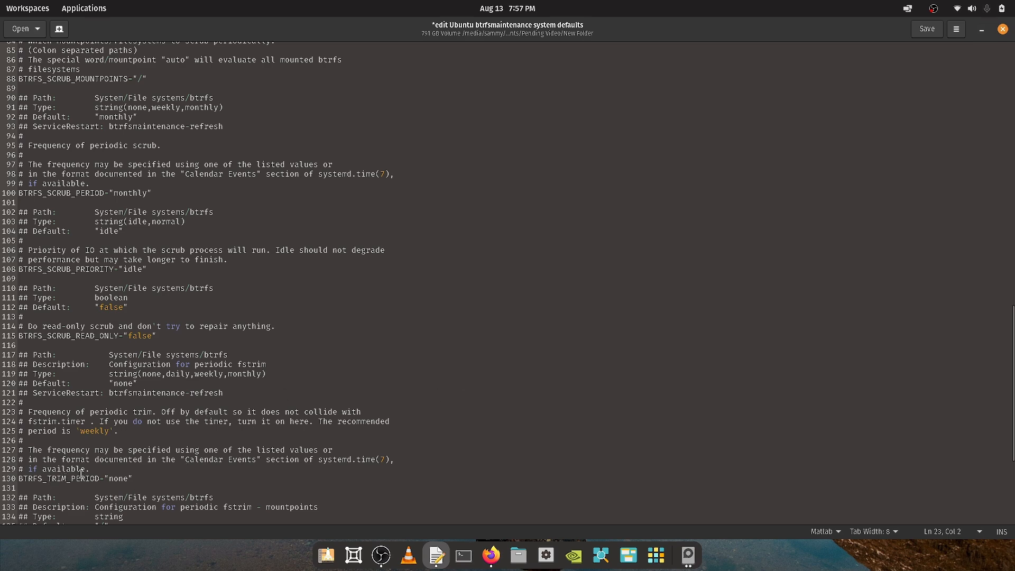
pyautogui.scroll(-2, 81, 474)
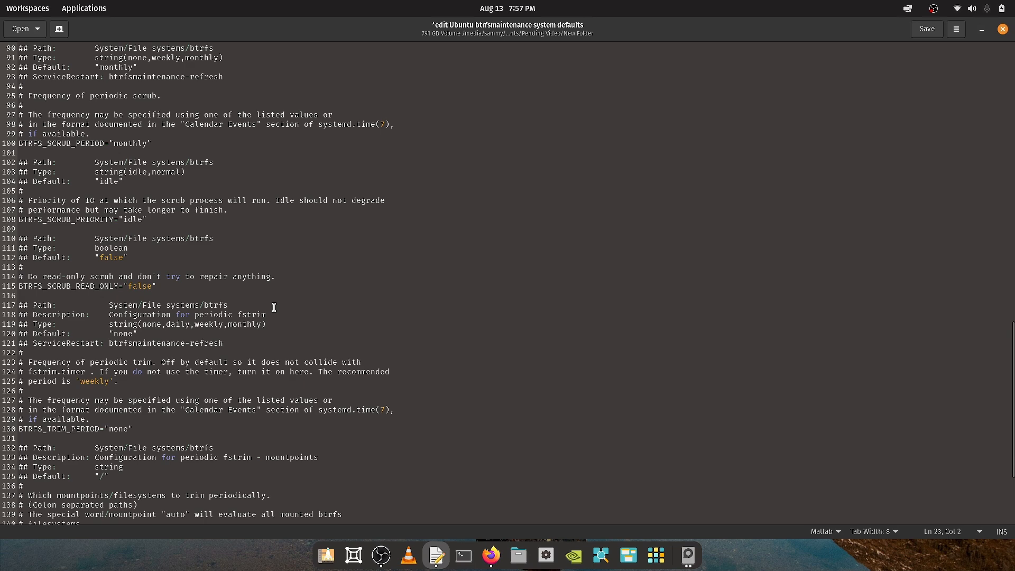
pyautogui.scroll(-1, 289, 470)
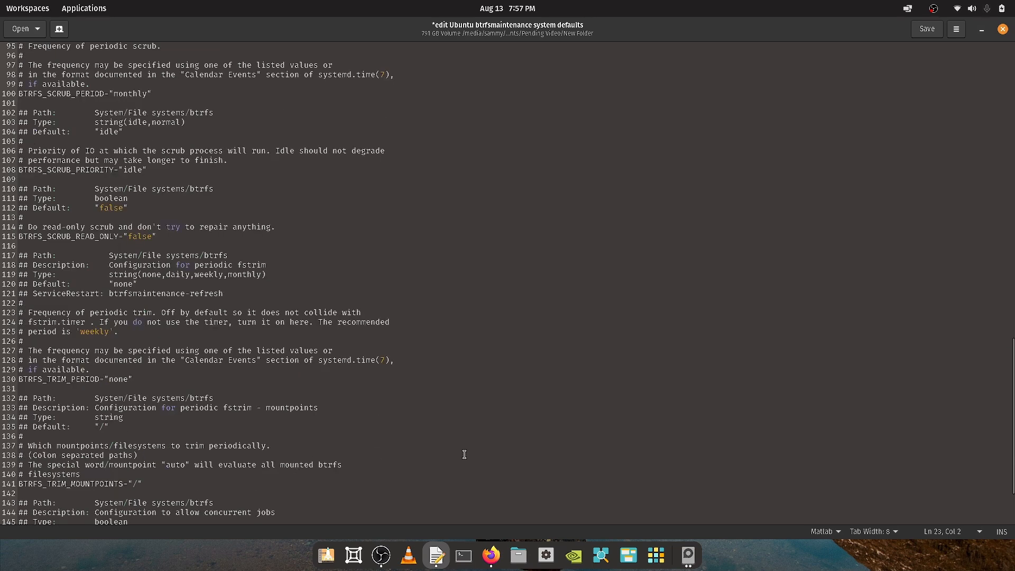
pyautogui.click(83, 475)
pyautogui.scroll(-2, 323, 487)
pyautogui.scroll(-2, 323, 486)
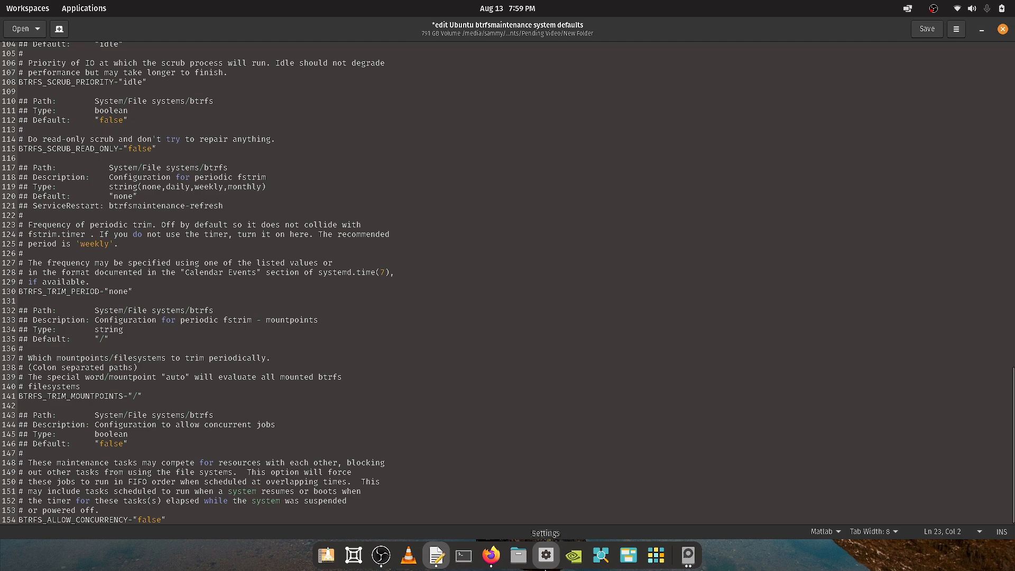
# Return to the beginning of the file to look over the log output and defrag settings
pyautogui.scroll(3, 841, 504)
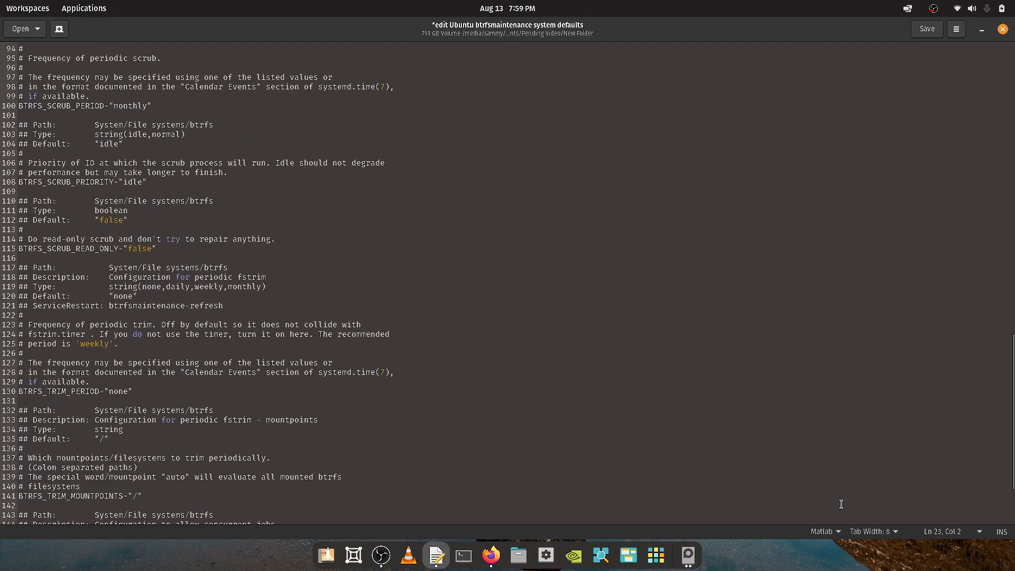
pyautogui.scroll(20, 842, 504)
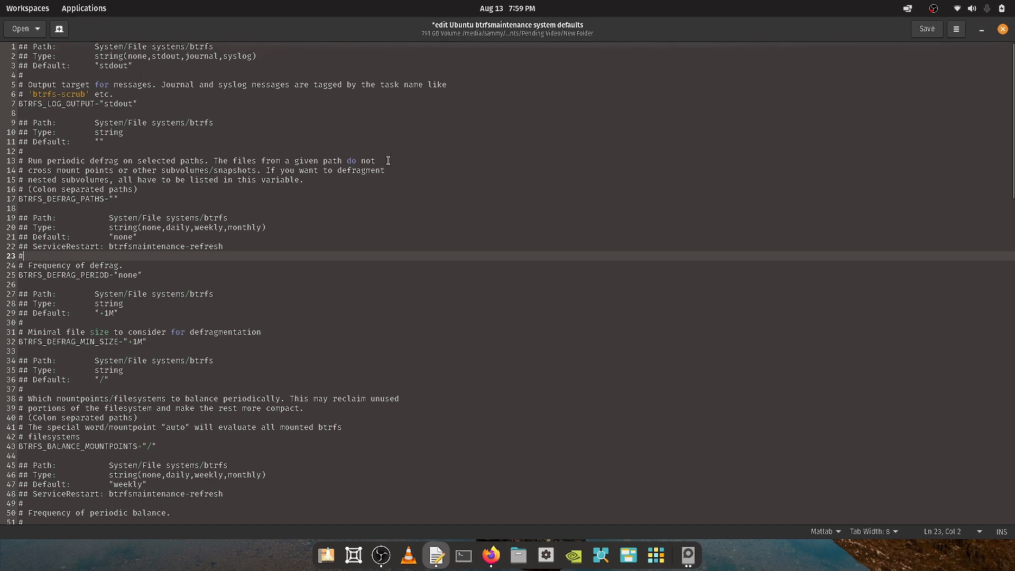
pyautogui.scroll(-2, 1011, 155)
pyautogui.scroll(2, 1013, 121)
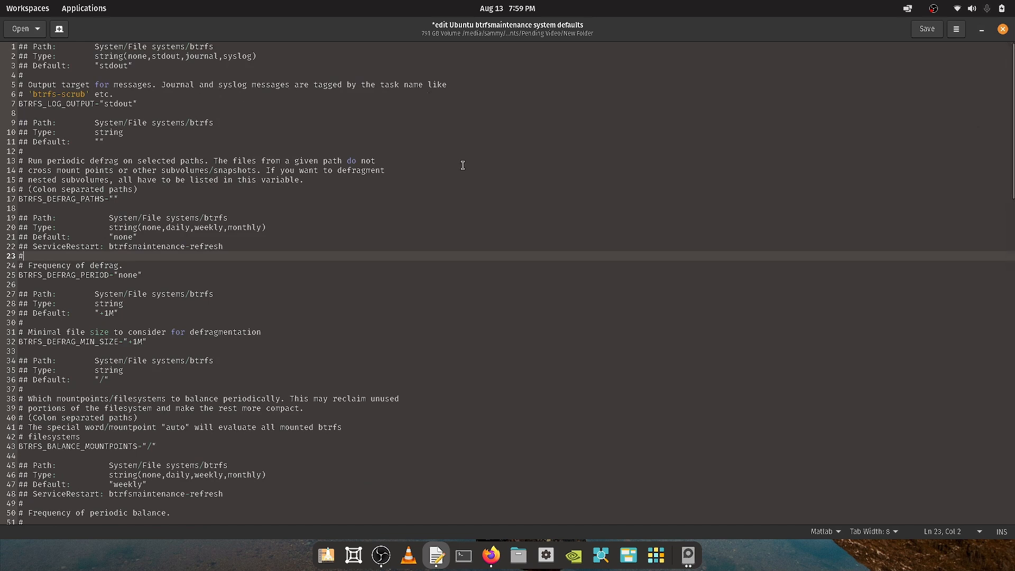